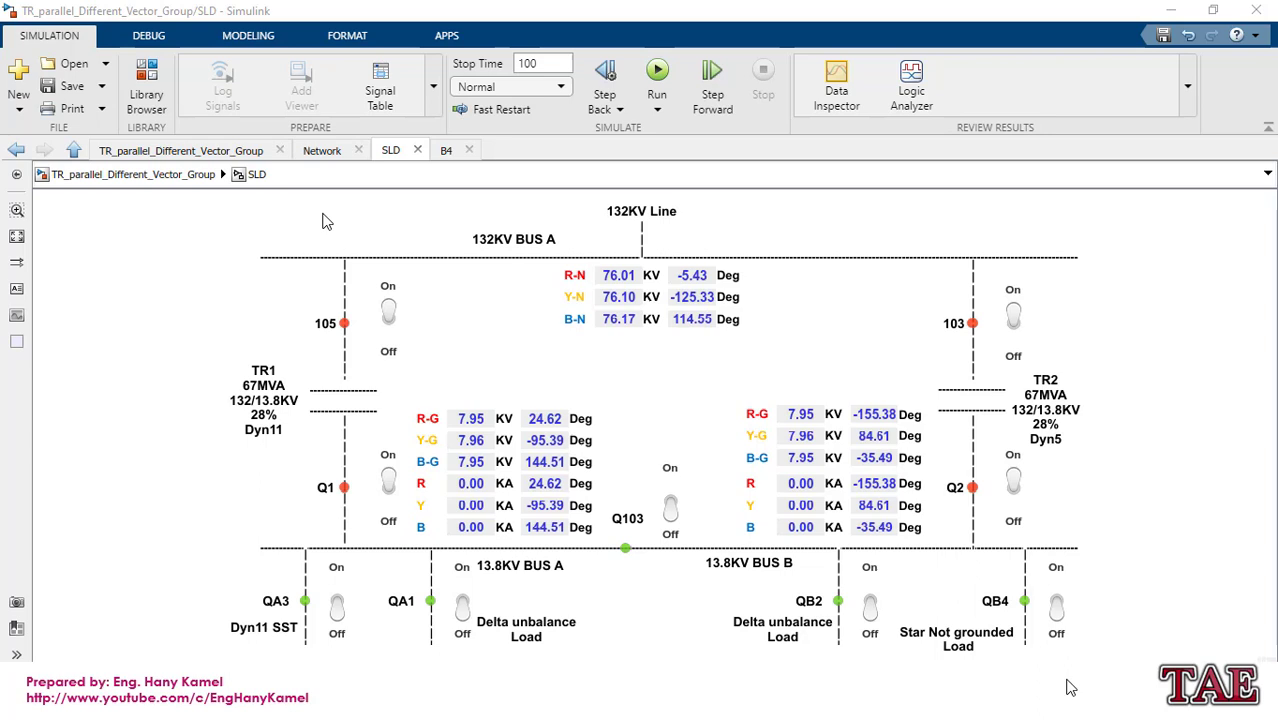
Inspect the Network subsystem's two transformers and loads, then open the SLD diagram.
click(137, 176)
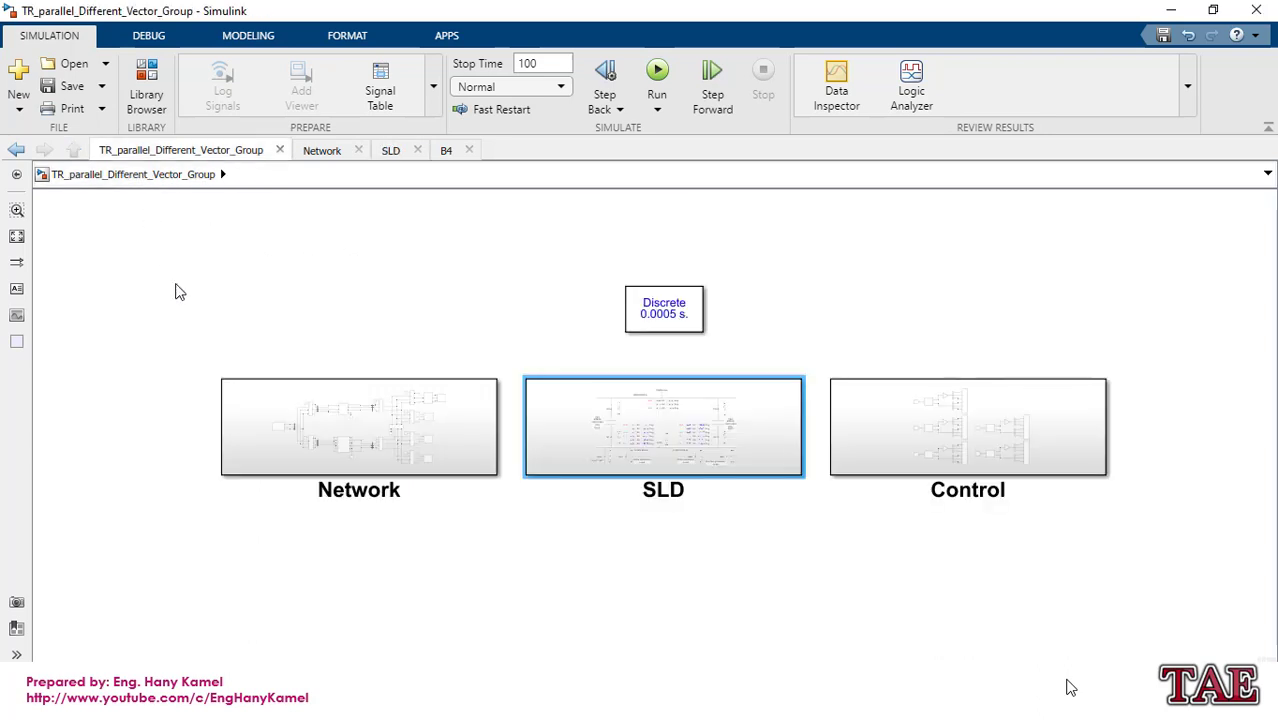
click(243, 435)
double_click(243, 432)
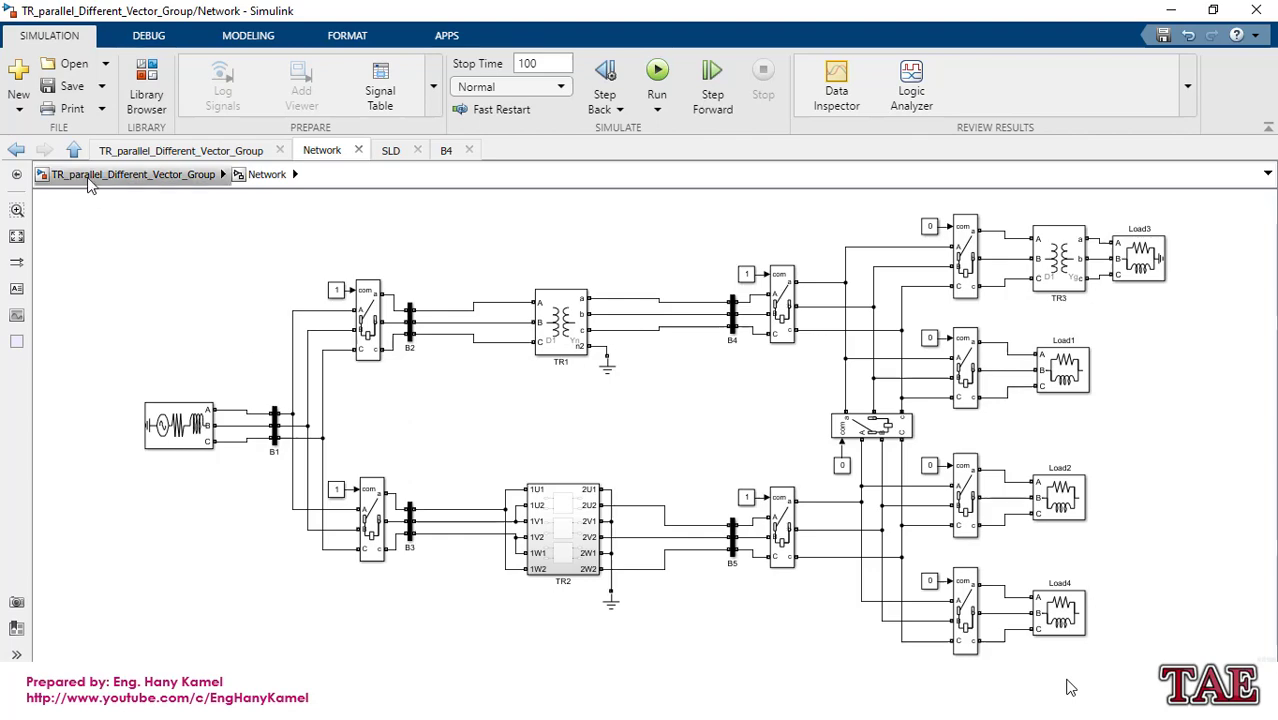
click(130, 174)
double_click(659, 419)
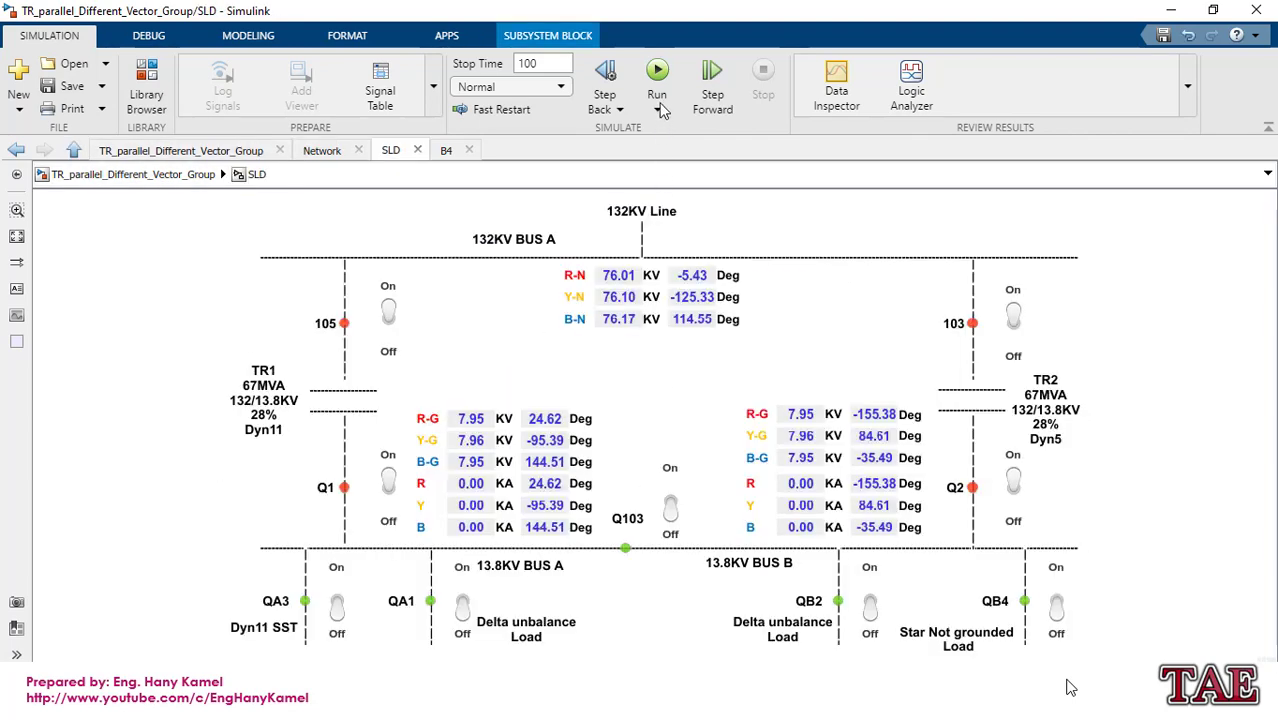
Run and stop the simulation with Q103 open; TR1 and TR2 angles differ by about 180°.
click(657, 69)
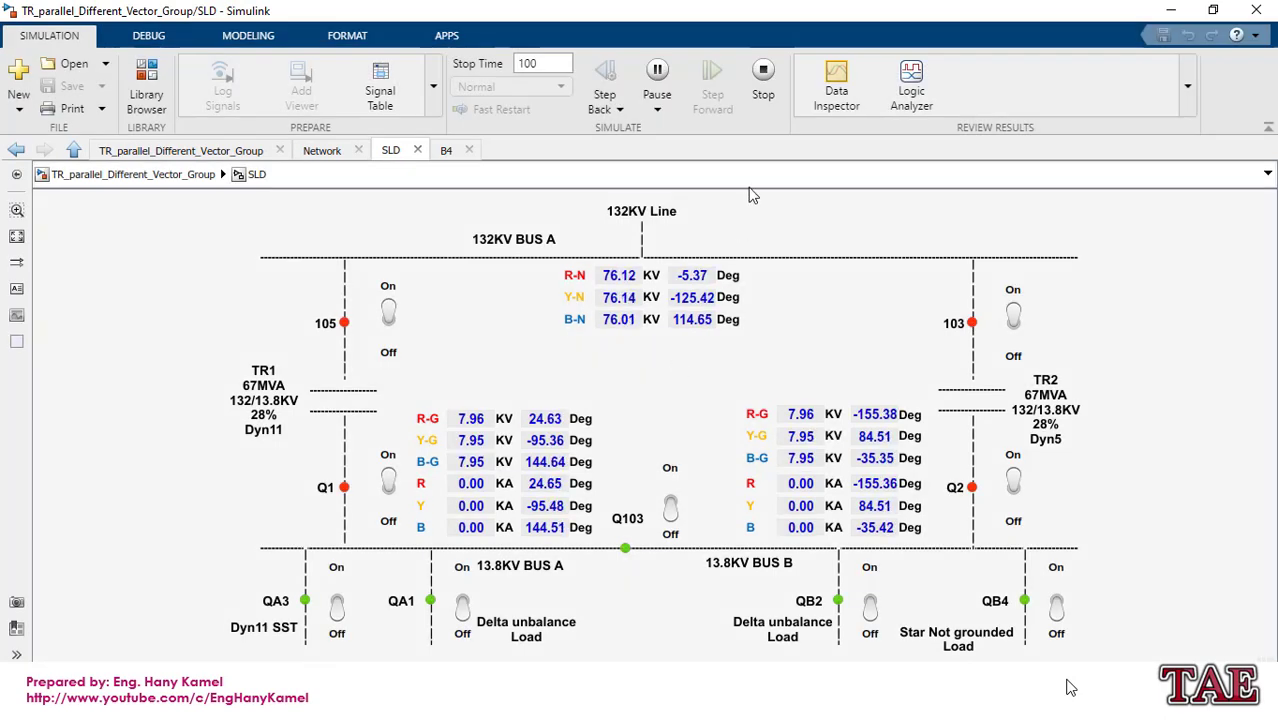
click(765, 107)
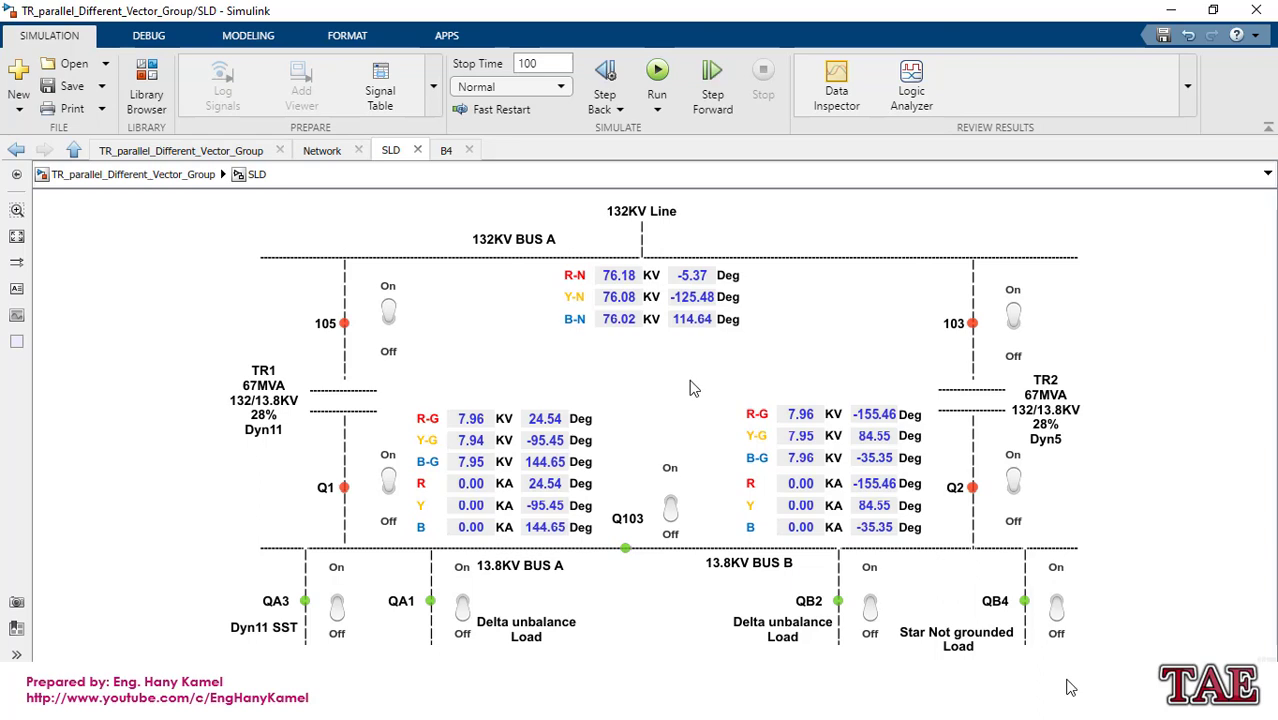
Close the Q103 bus tie during the run, producing roughly 13.8 kA circulating current.
click(671, 490)
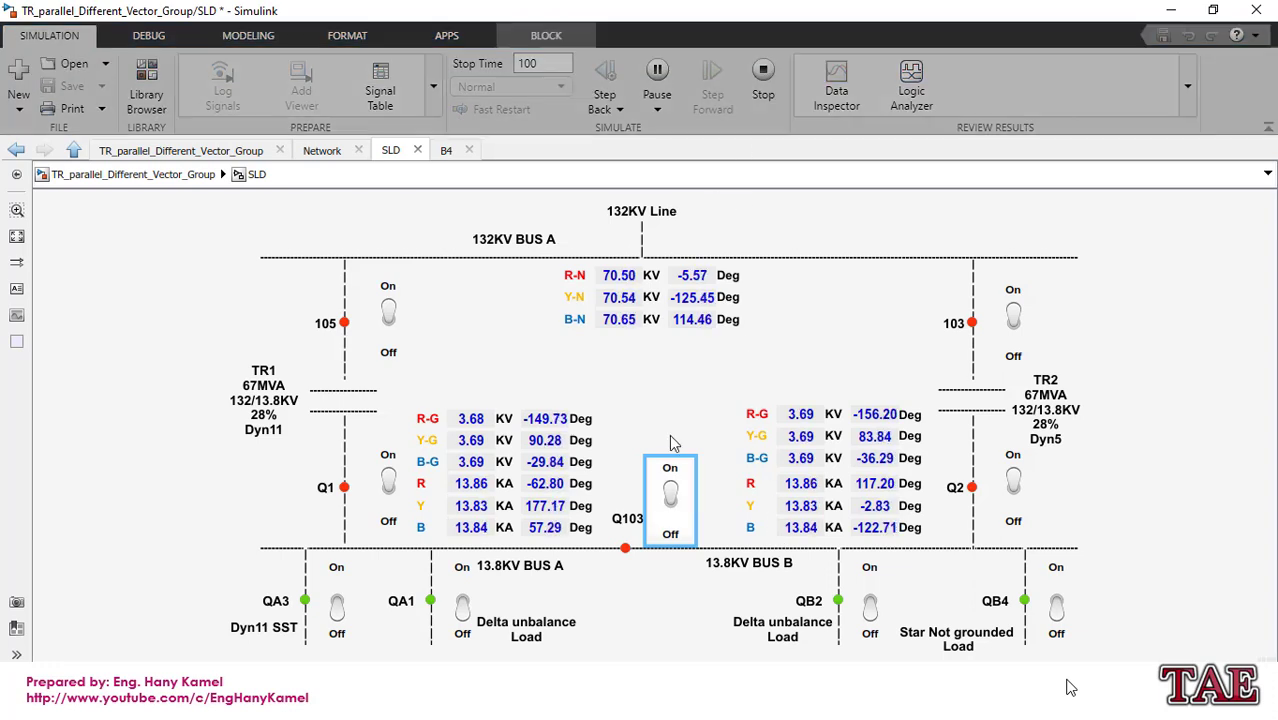
click(672, 510)
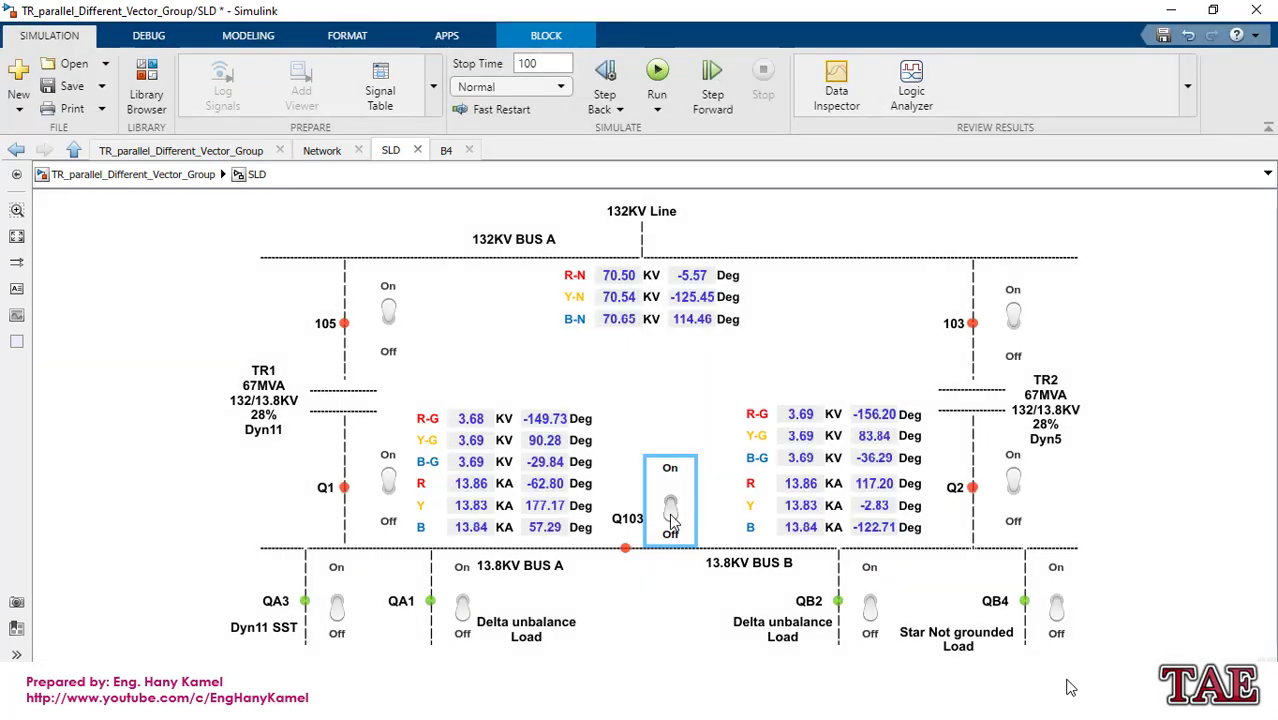
In Network, delete TR1's B and C wires from bus B2 and redraw them crossed.
click(117, 176)
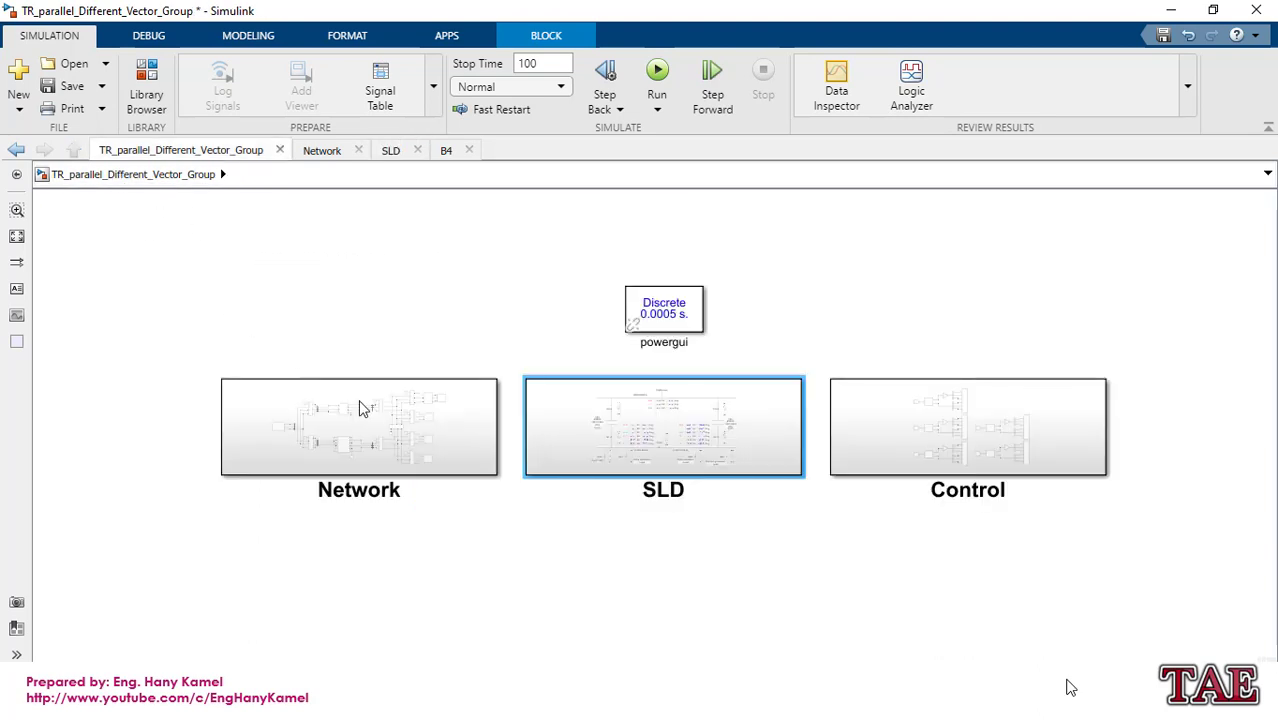
double_click(372, 417)
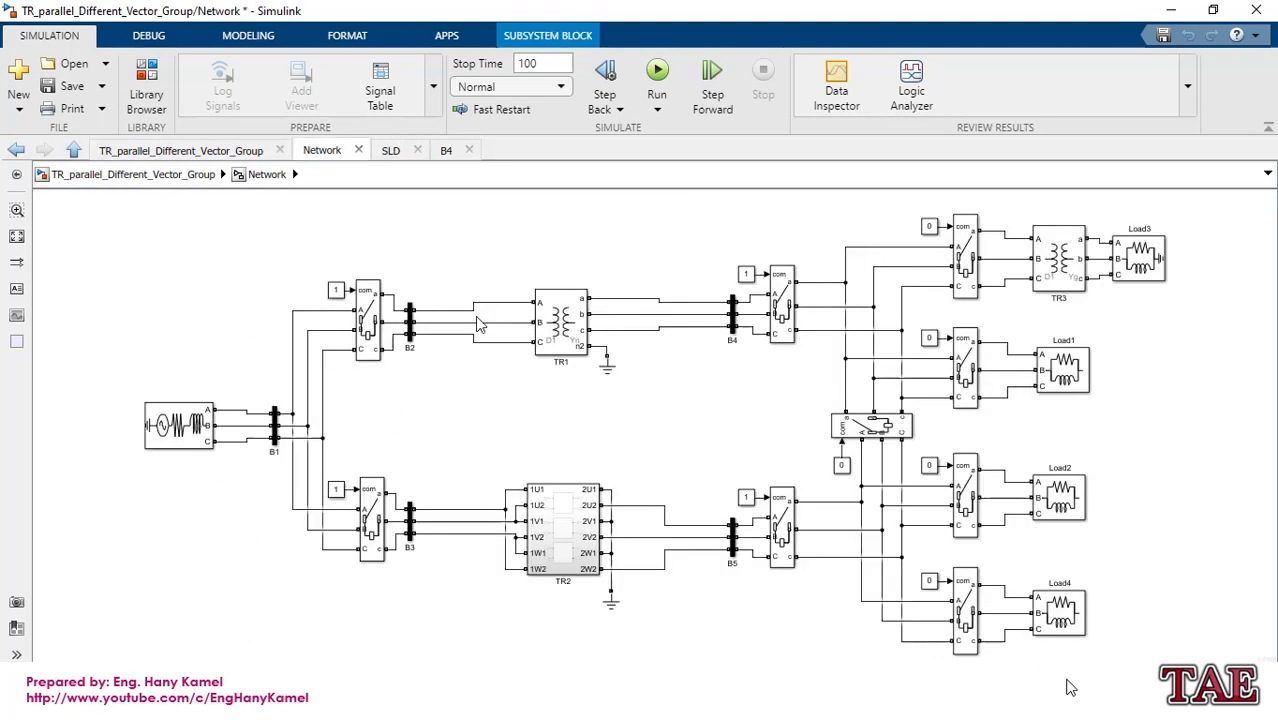
drag(500, 315, 490, 362)
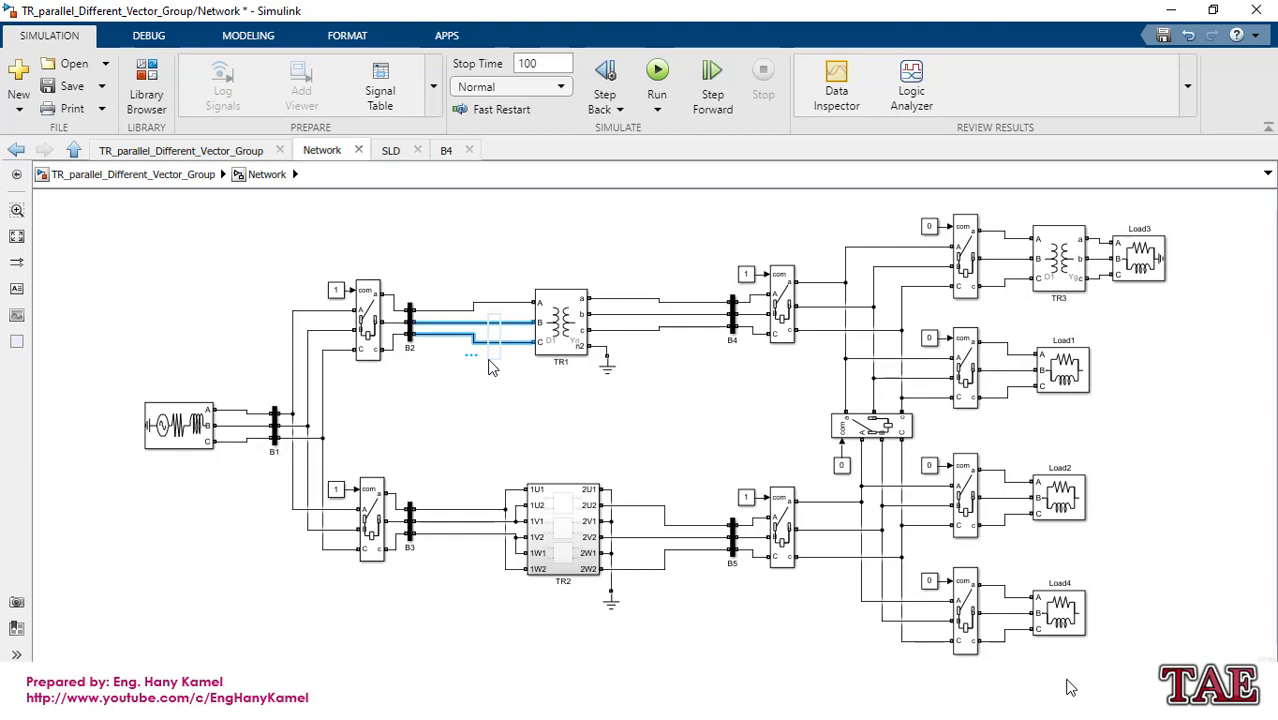
key(Delete)
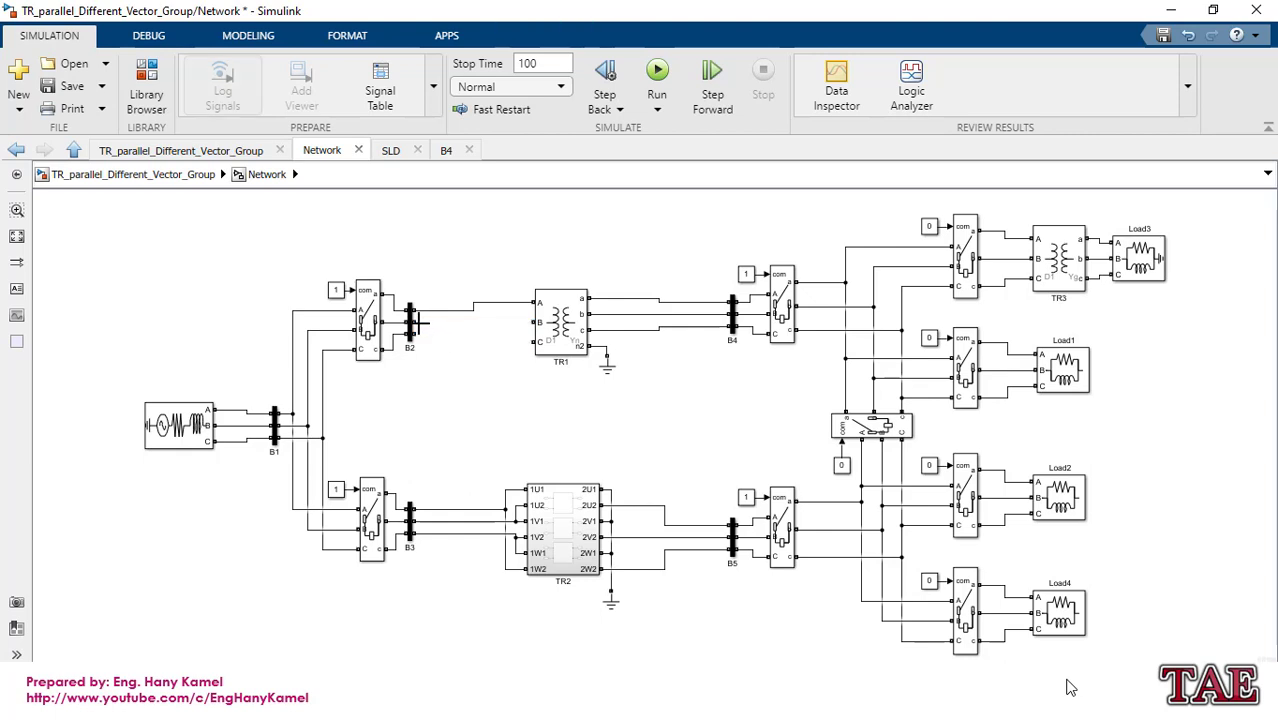
drag(413, 322, 518, 348)
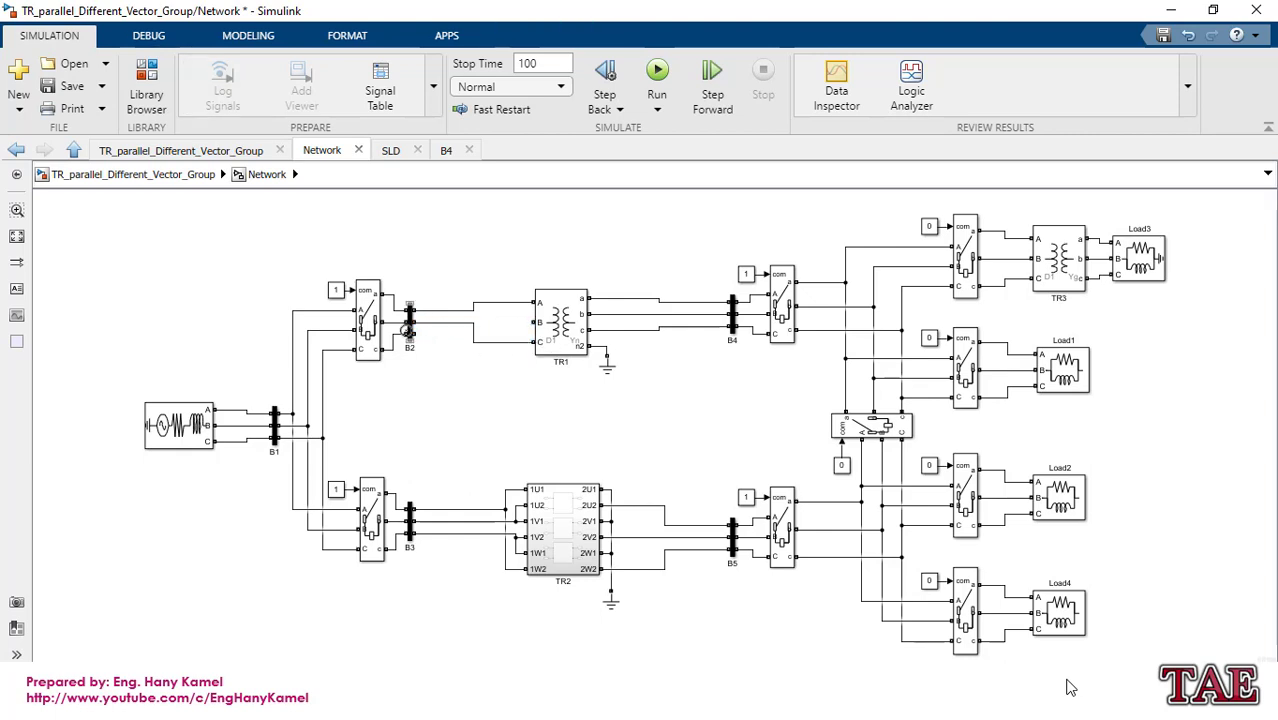
drag(418, 334, 533, 322)
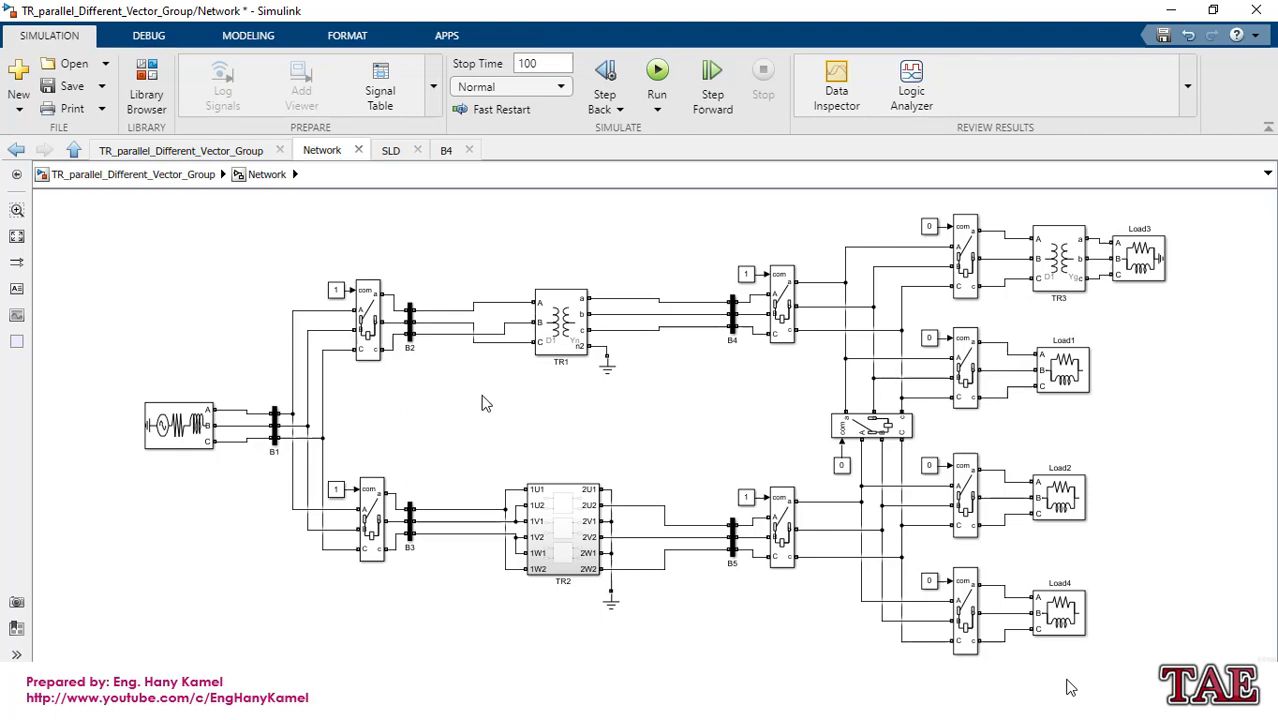
Rerun from the SLD, closing Q103 (about 12 kA circulates), then opening it again.
click(133, 174)
double_click(638, 447)
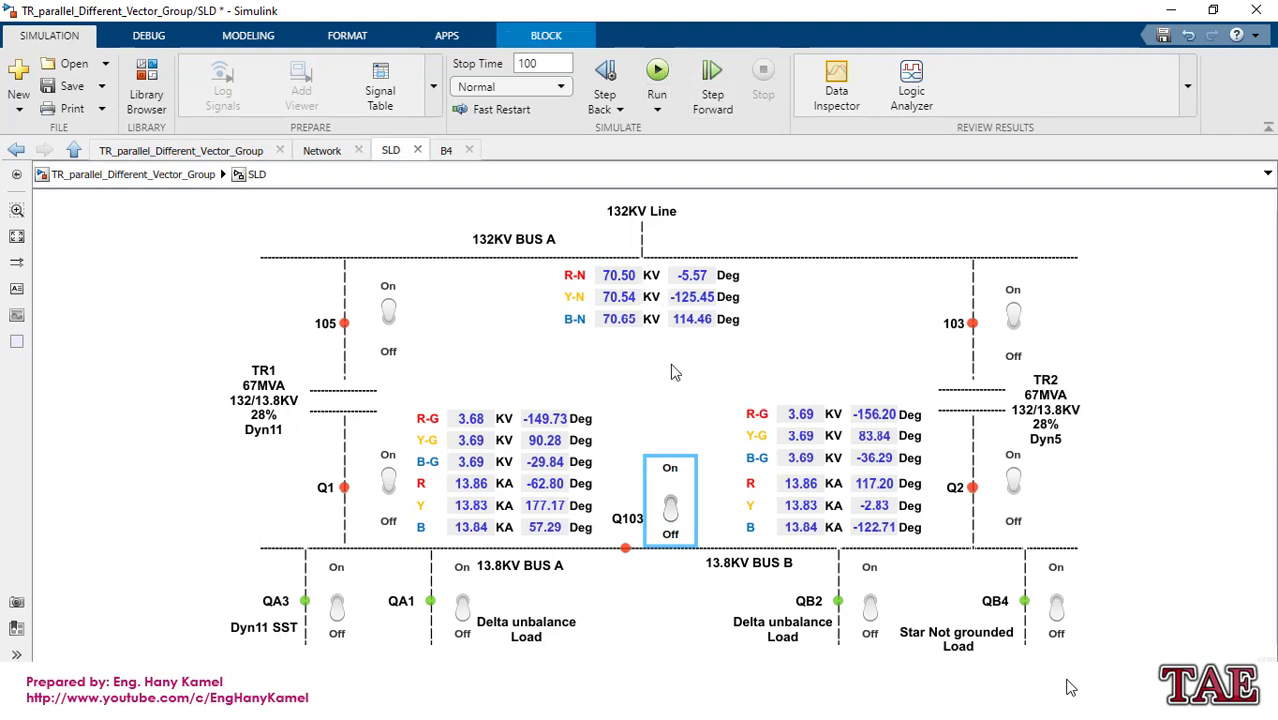
key(ctrl+t)
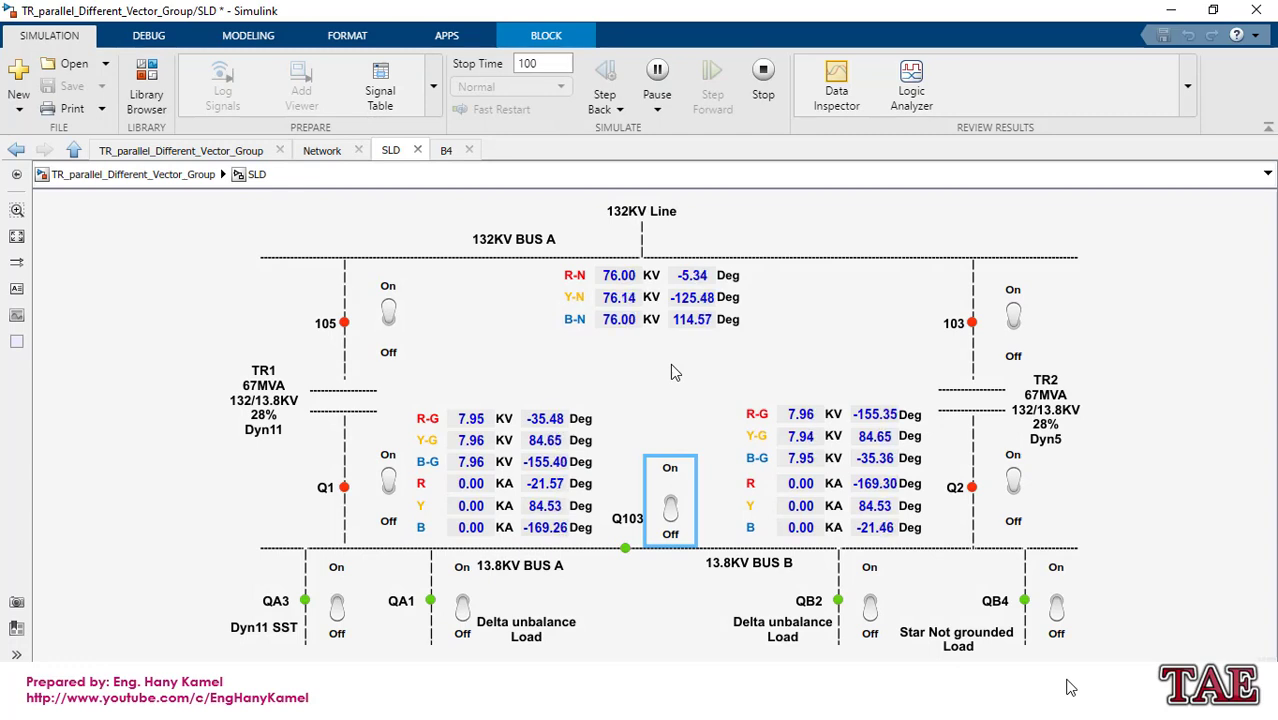
click(670, 497)
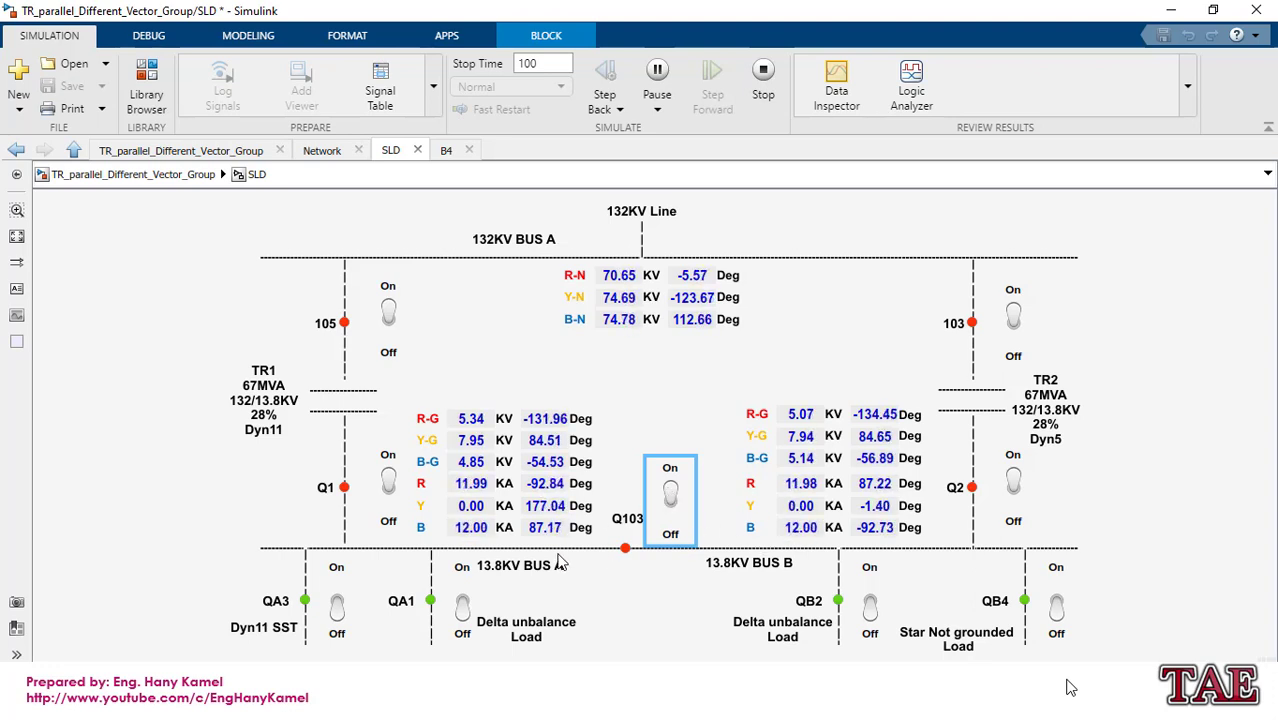
click(670, 497)
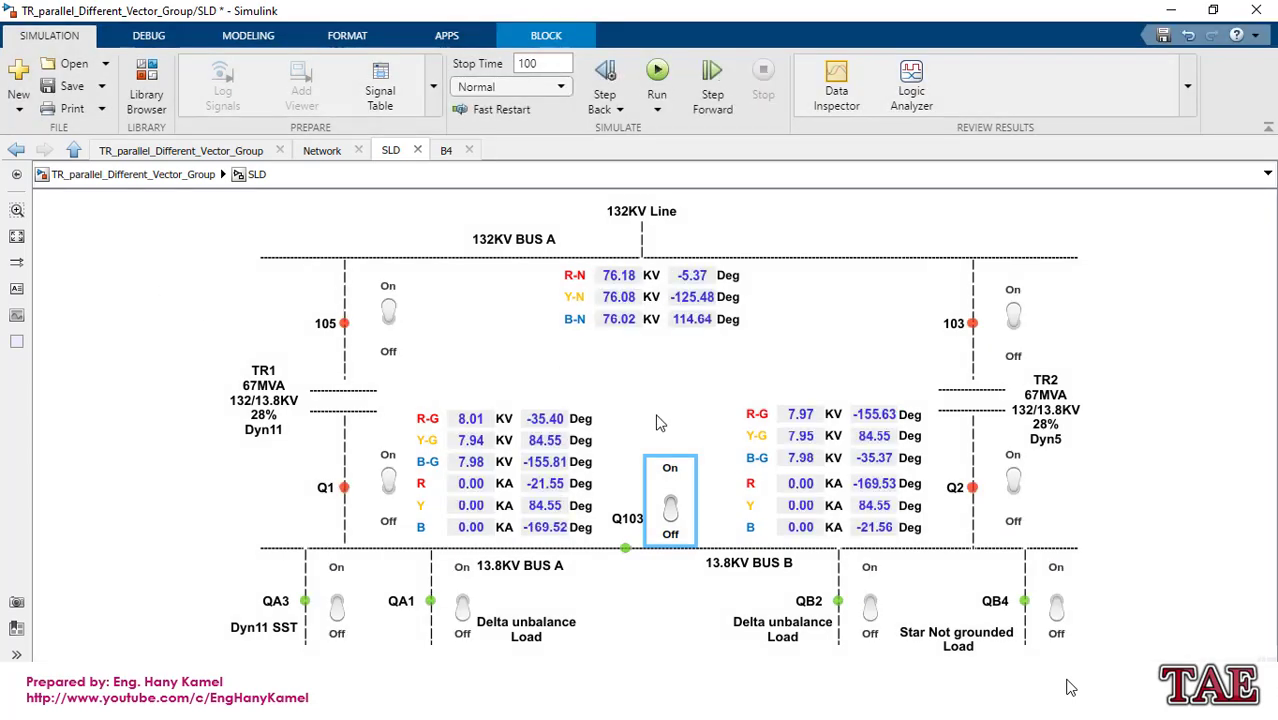
Delete TR1's phase a and c wires to bus B4 and reconnect them crossed.
click(143, 175)
double_click(368, 433)
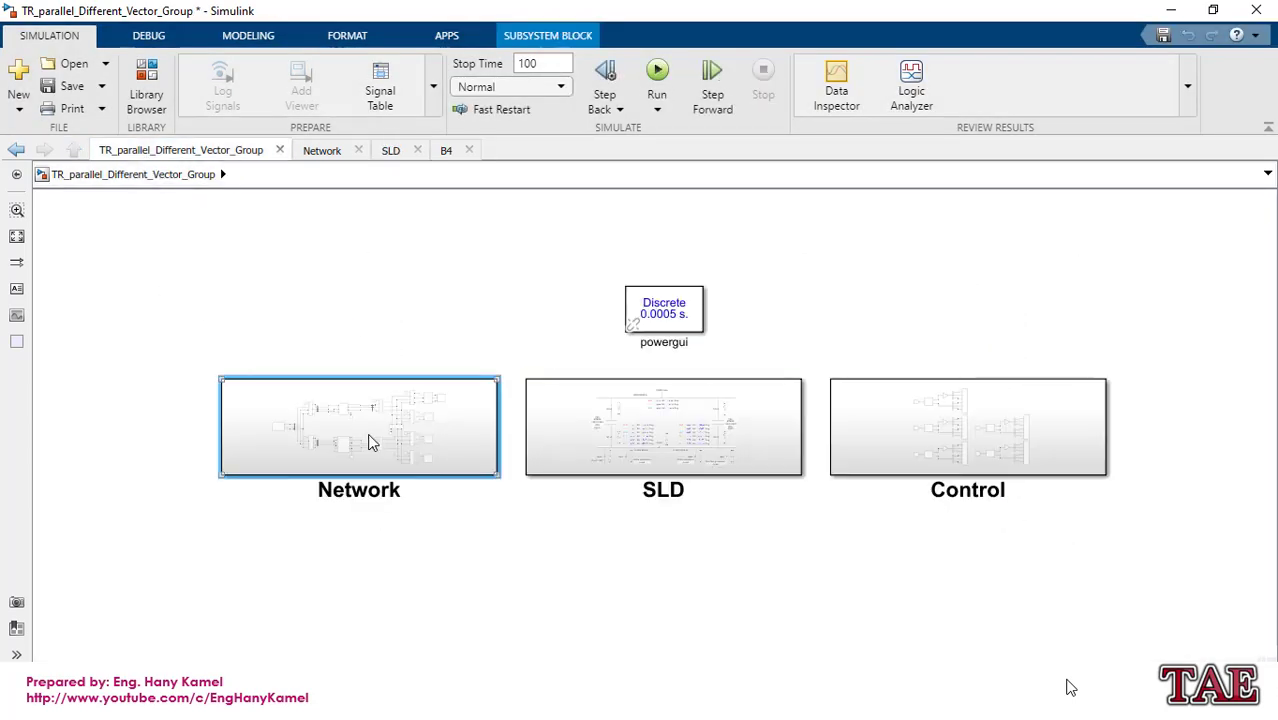
click(676, 305)
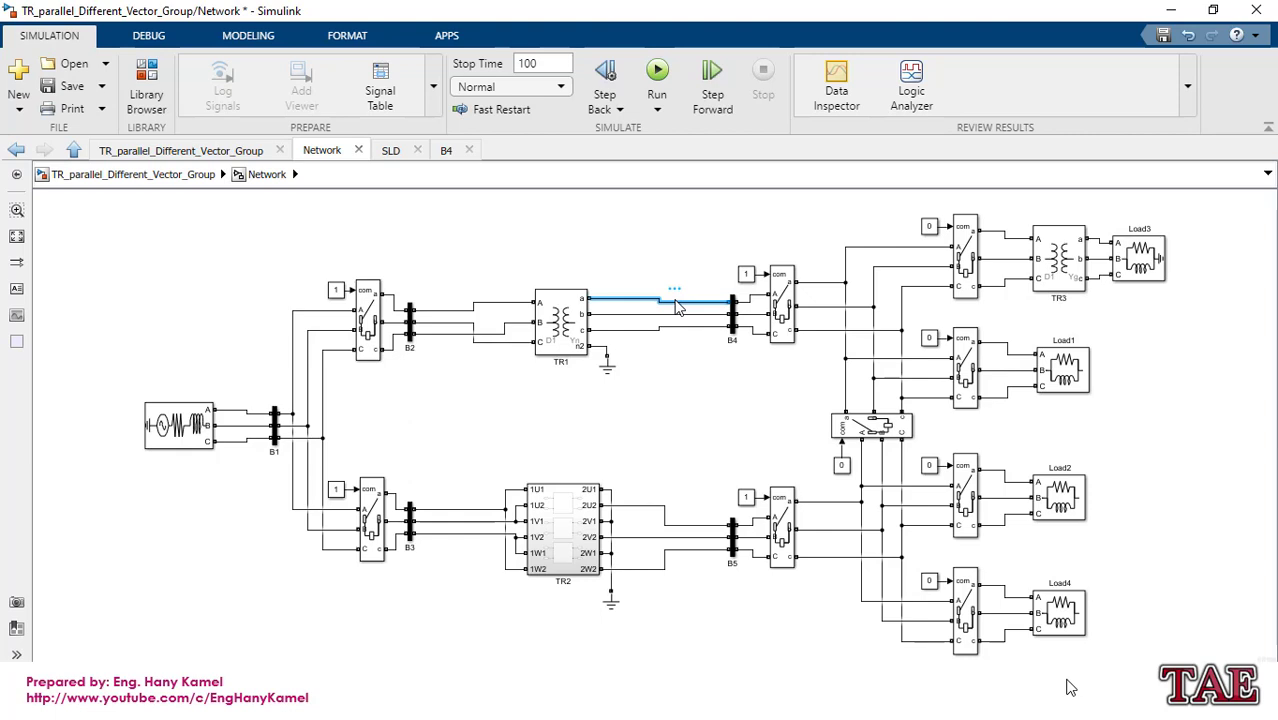
key(Delete)
click(673, 310)
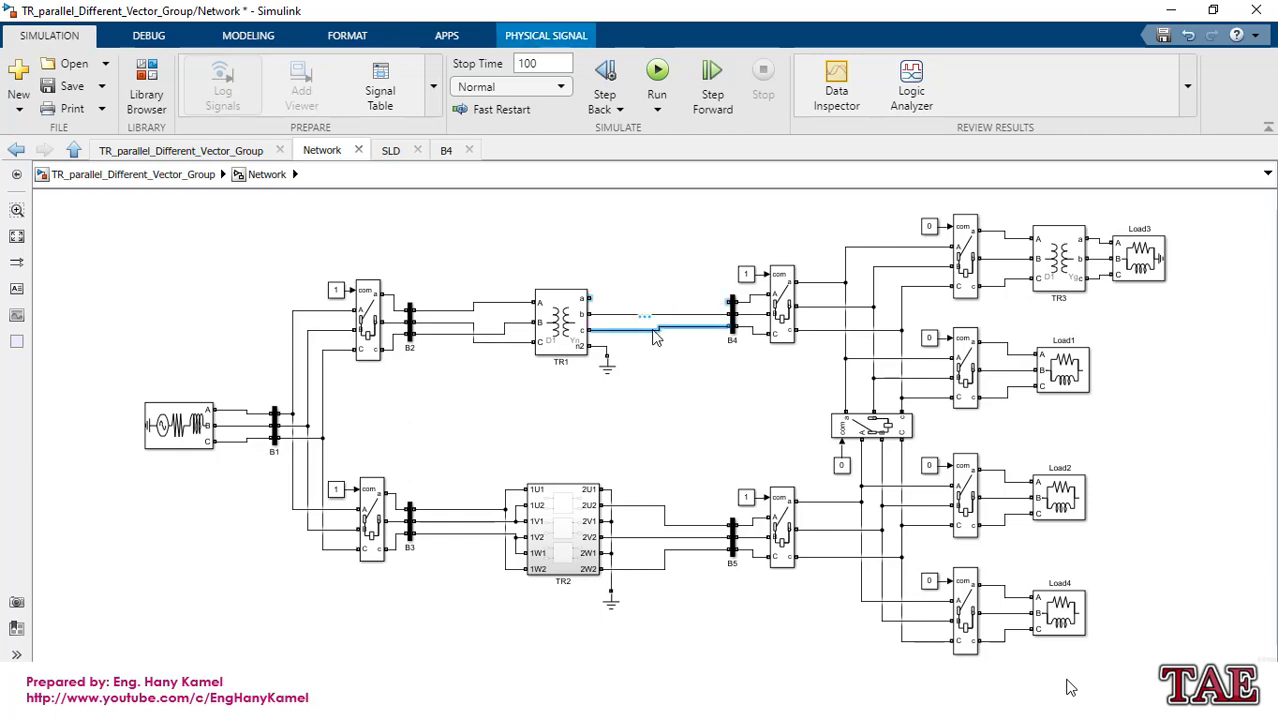
key(Delete)
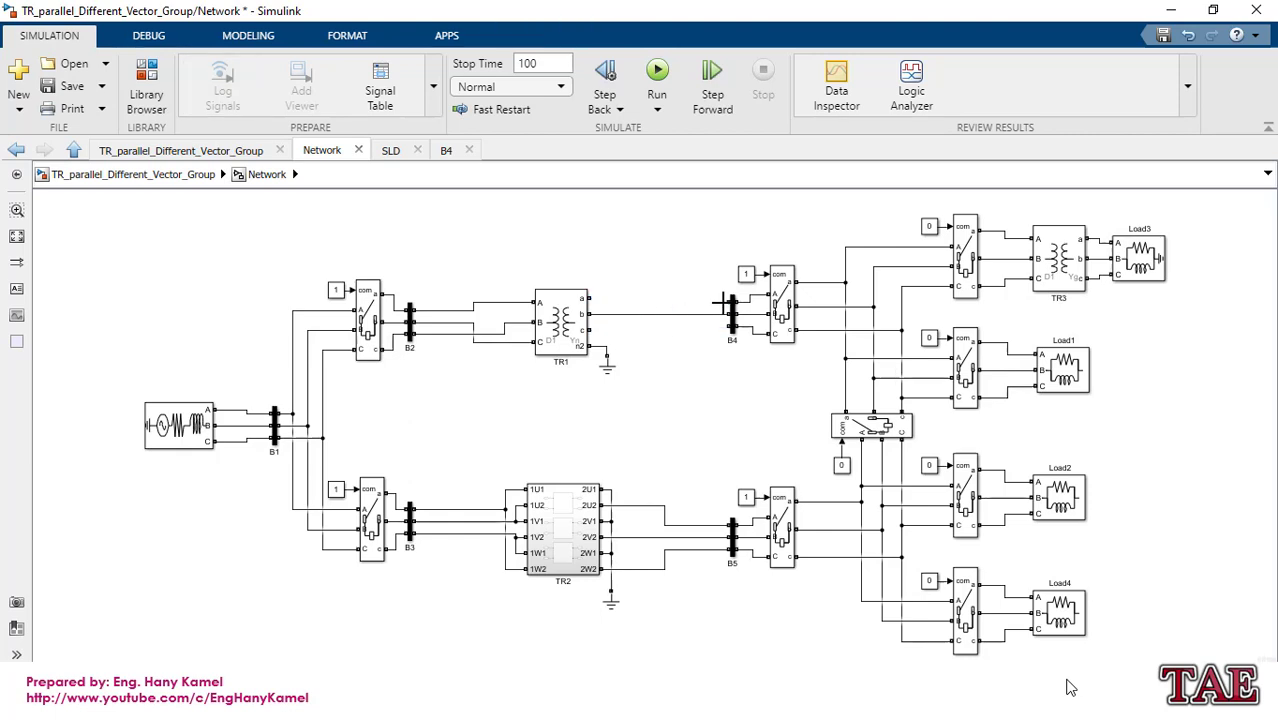
mouse_move(730, 300)
mouse_down()
mouse_move(590, 329)
mouse_move(723, 330)
mouse_up()
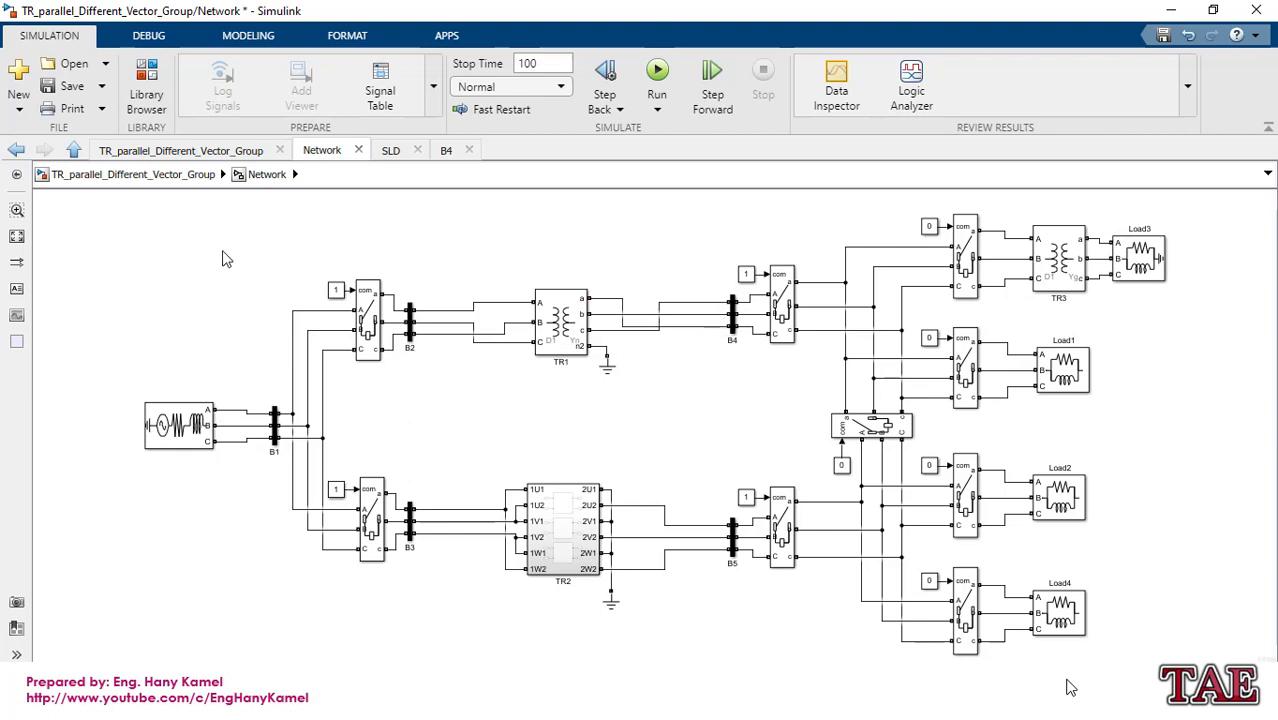
click(130, 175)
Open the SLD and run the simulation to check TR1 and TR2 angles with Q103.
double_click(600, 437)
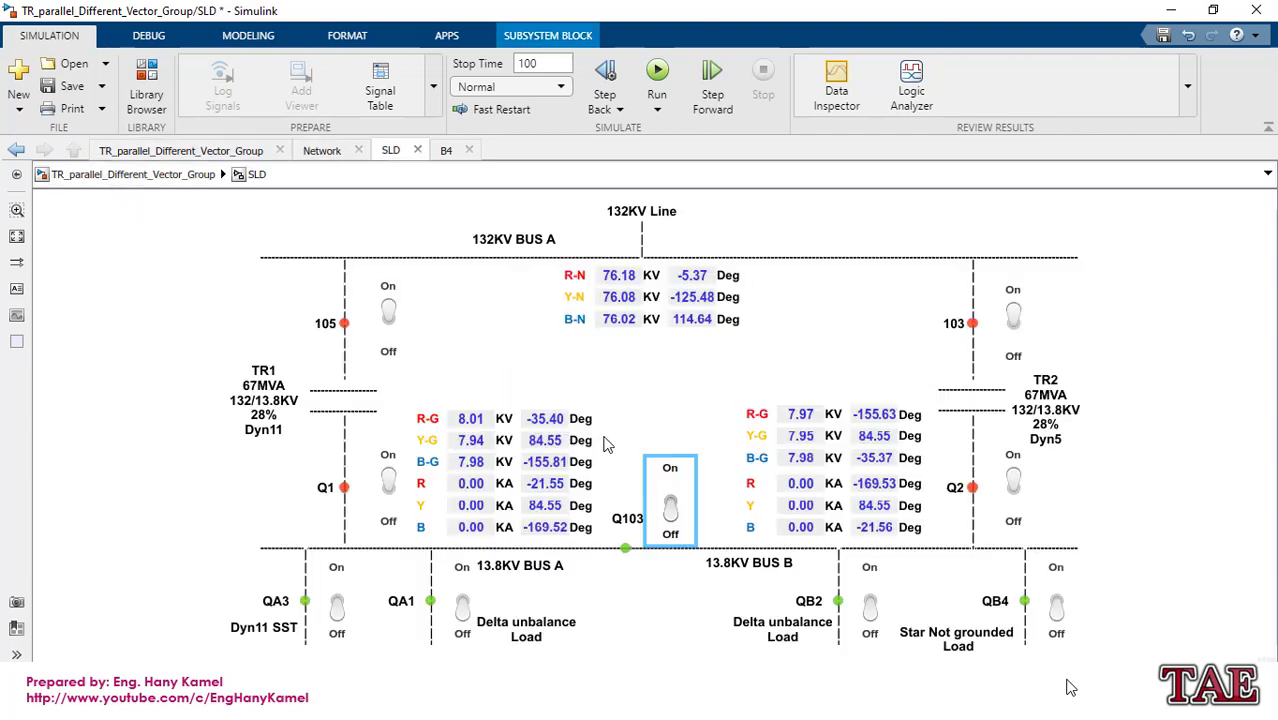
click(657, 68)
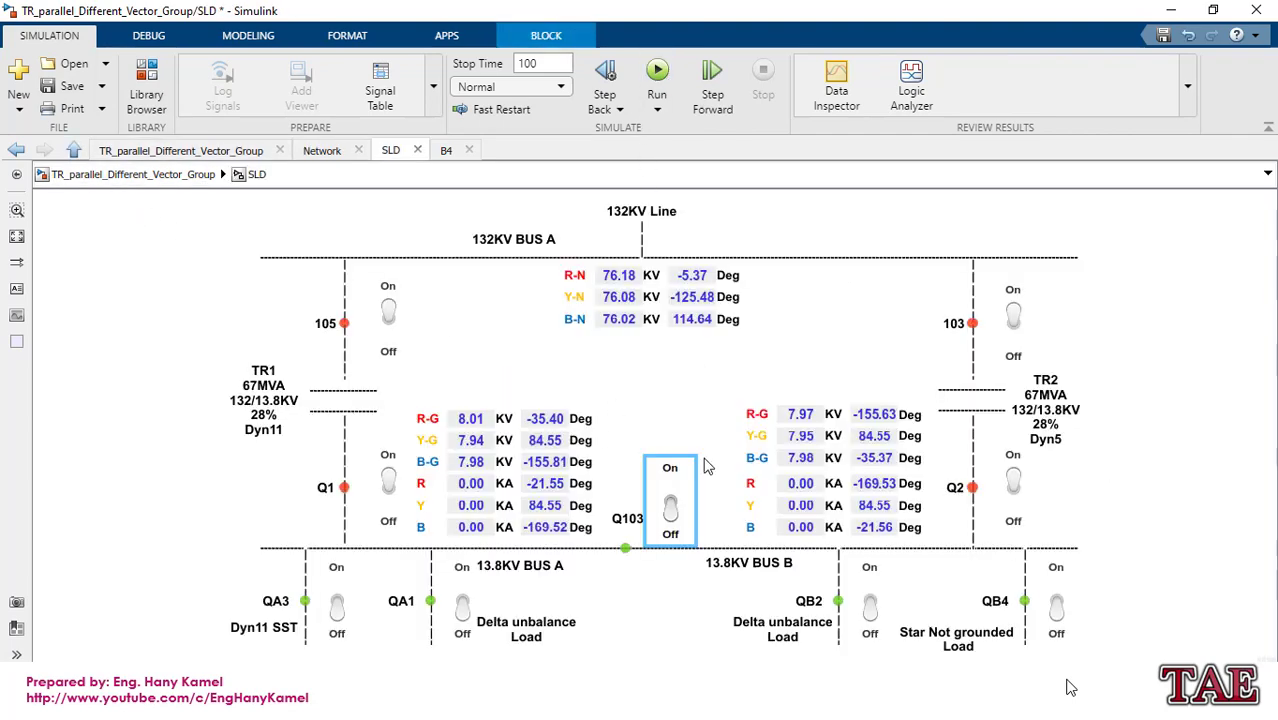